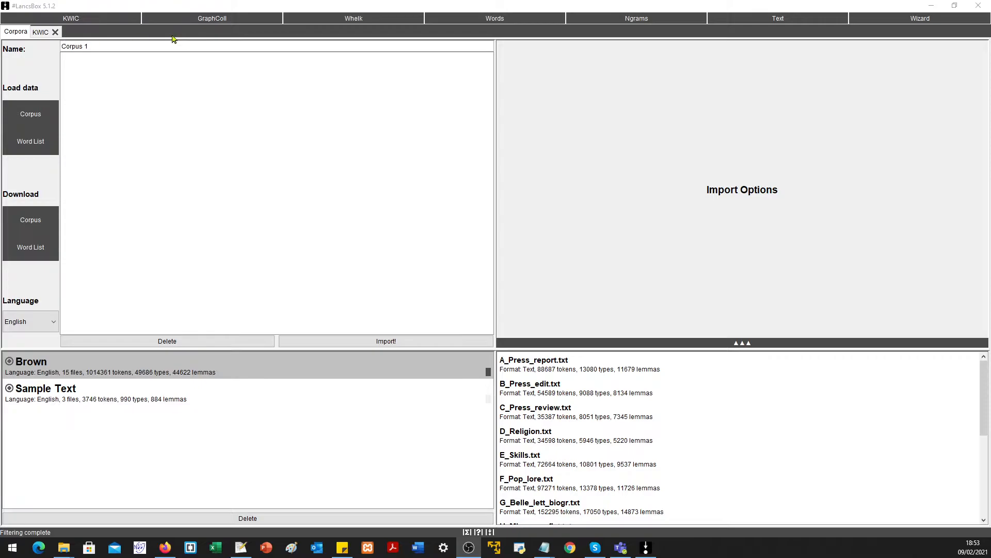
# Run a KWIC search of the Brown corpus for the part-of-speech pattern VB* VVN.
pyautogui.click(36, 32)
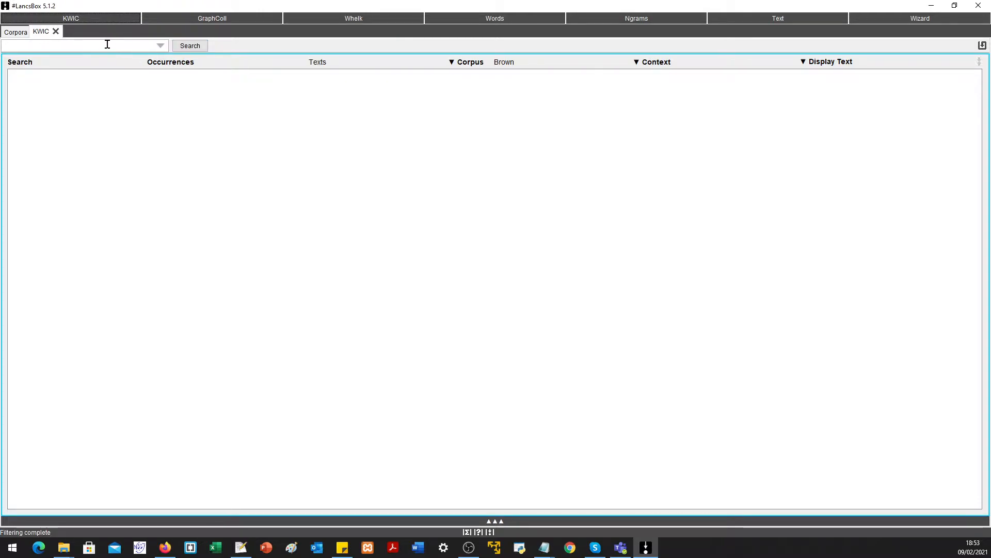
pyautogui.click(160, 45)
pyautogui.click(118, 75)
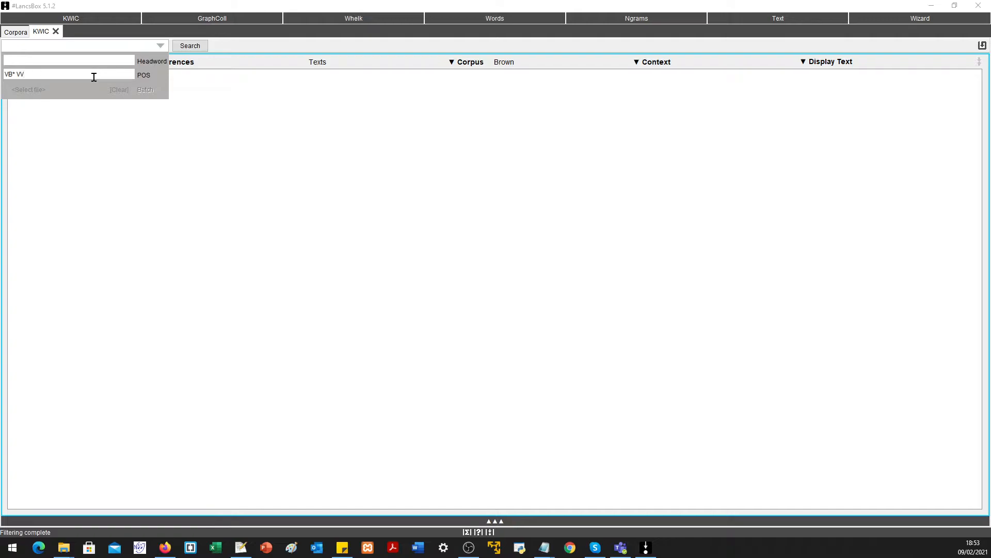
pyautogui.click(194, 46)
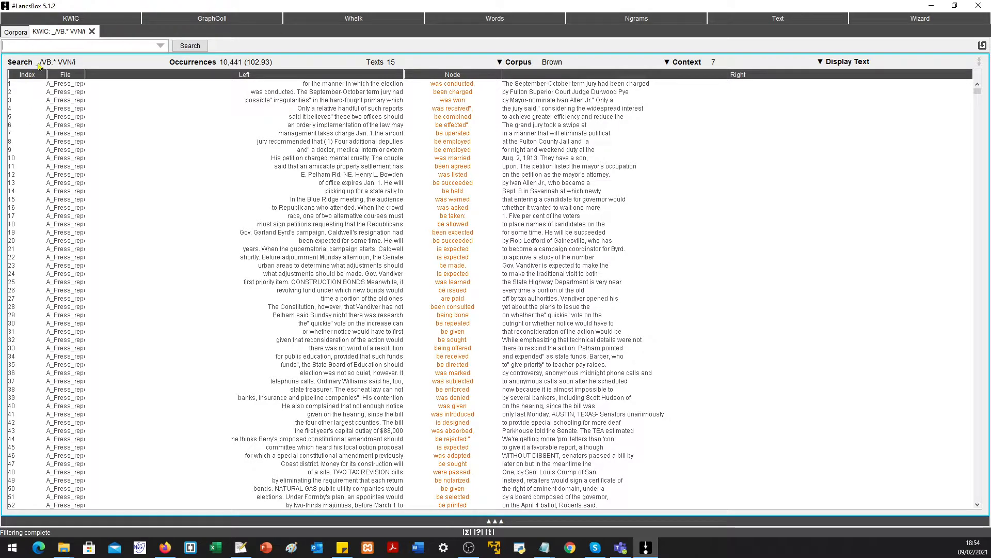
# Search the Brown corpus for the predefined term PASSIVE with the part-of-speech filter cleared, and narrow the left context column.
pyautogui.write('PASSIVE')
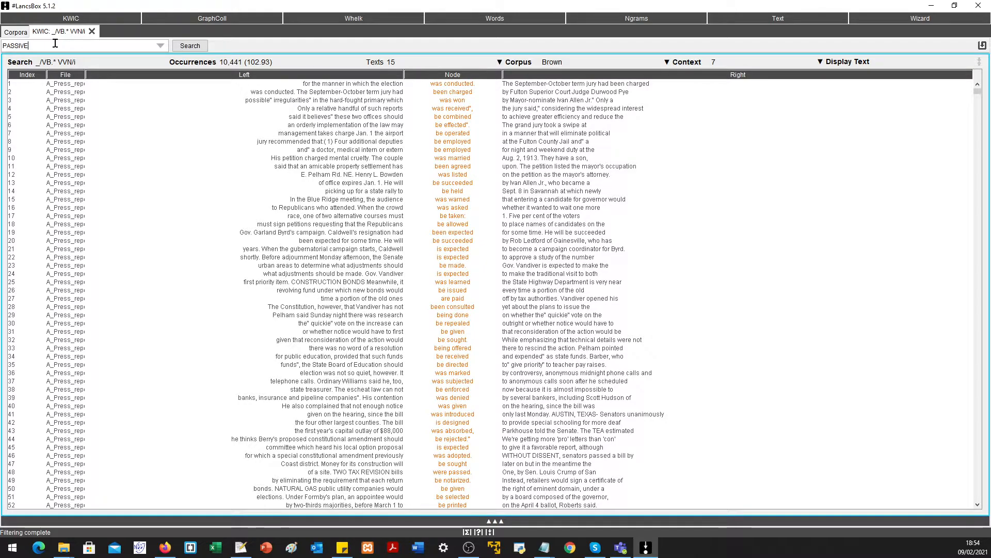
pyautogui.click(160, 45)
pyautogui.tripleClick(78, 73)
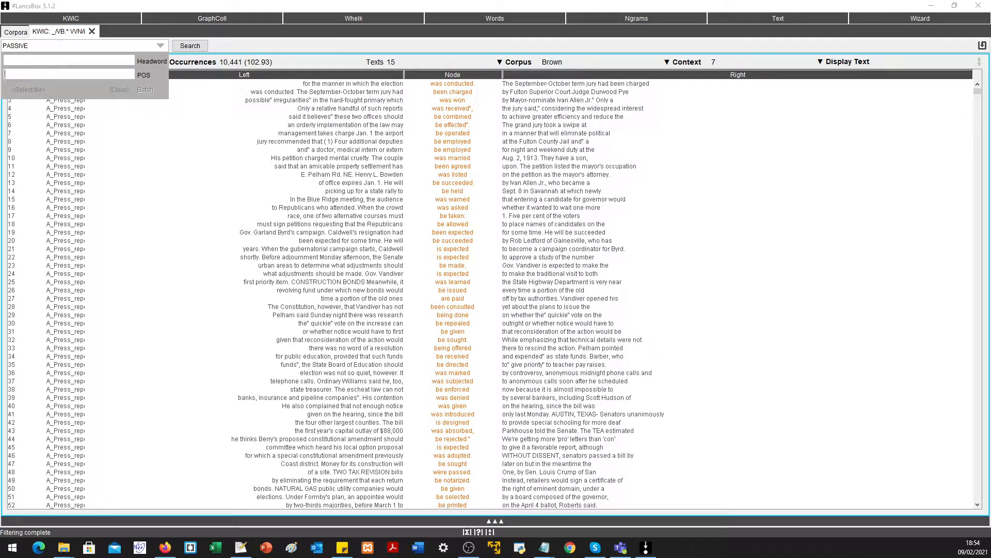
pyautogui.click(118, 43)
pyautogui.click(189, 46)
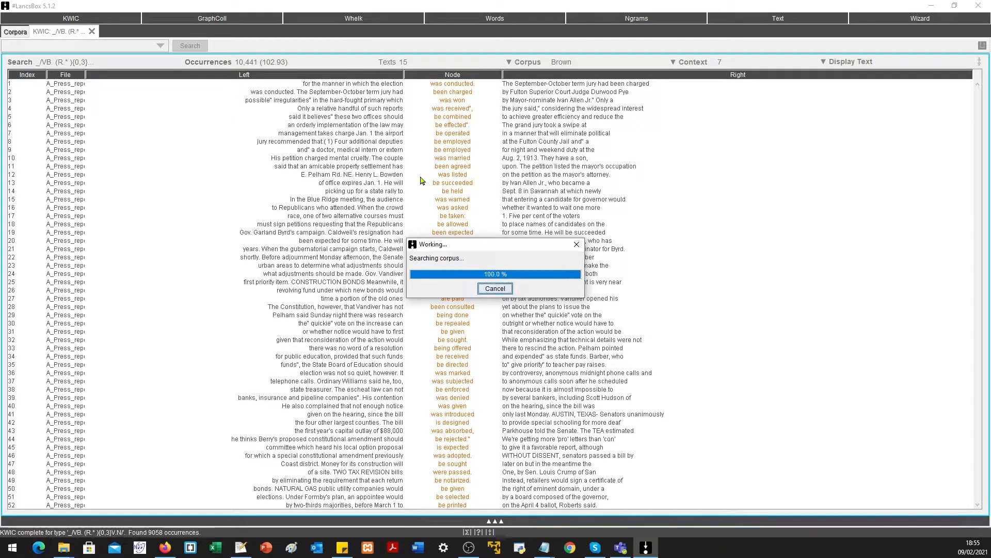
pyautogui.moveTo(498, 75); pyautogui.dragTo(349, 75)
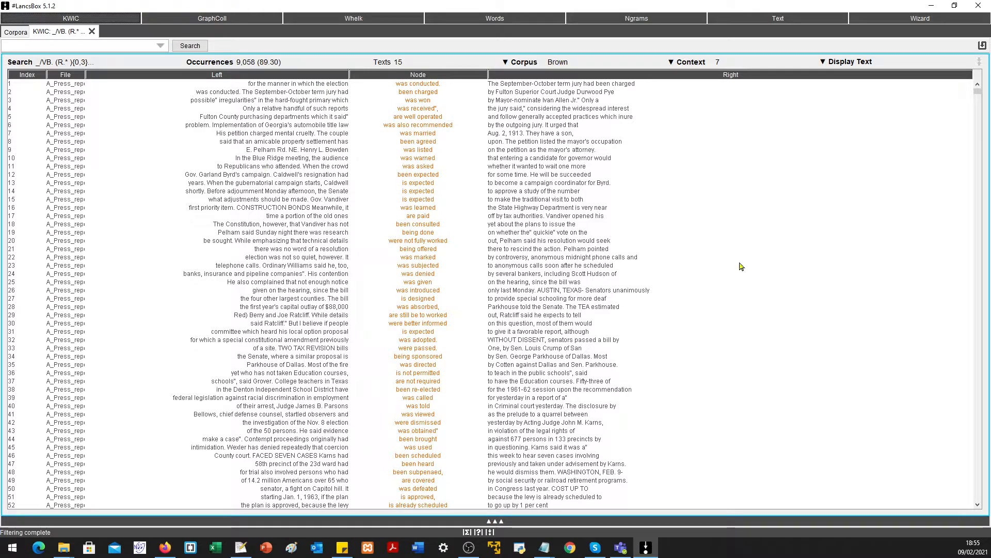
# Run a KWIC search for the predefined term SPLIT INFINITIVE in the Brown corpus.
pyautogui.click(132, 44)
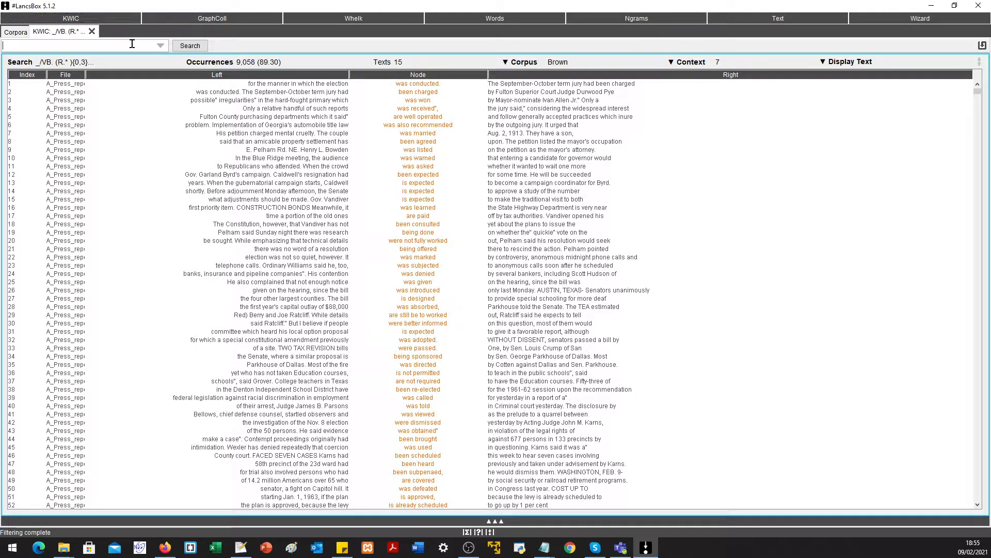
pyautogui.write('SPL')
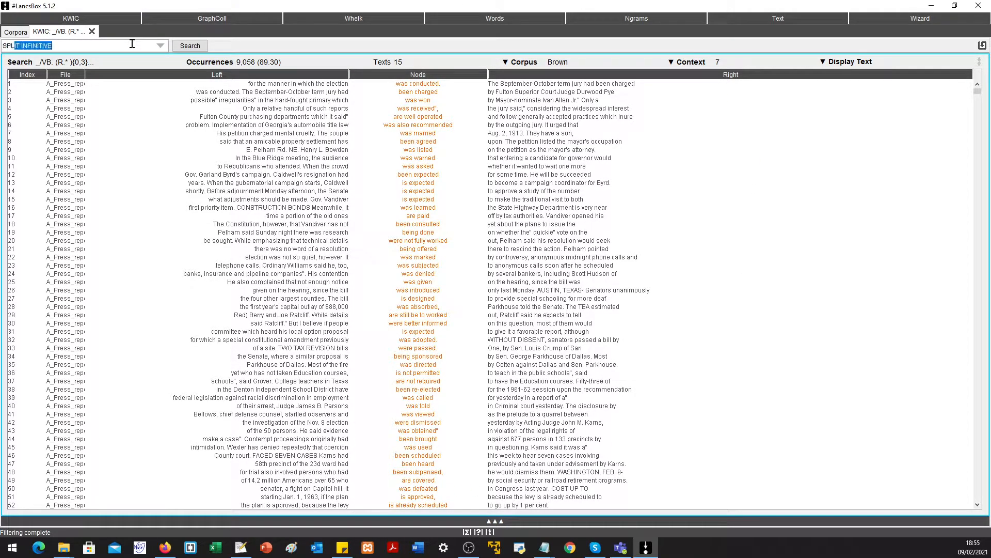
pyautogui.write('IT')
pyautogui.press('End')
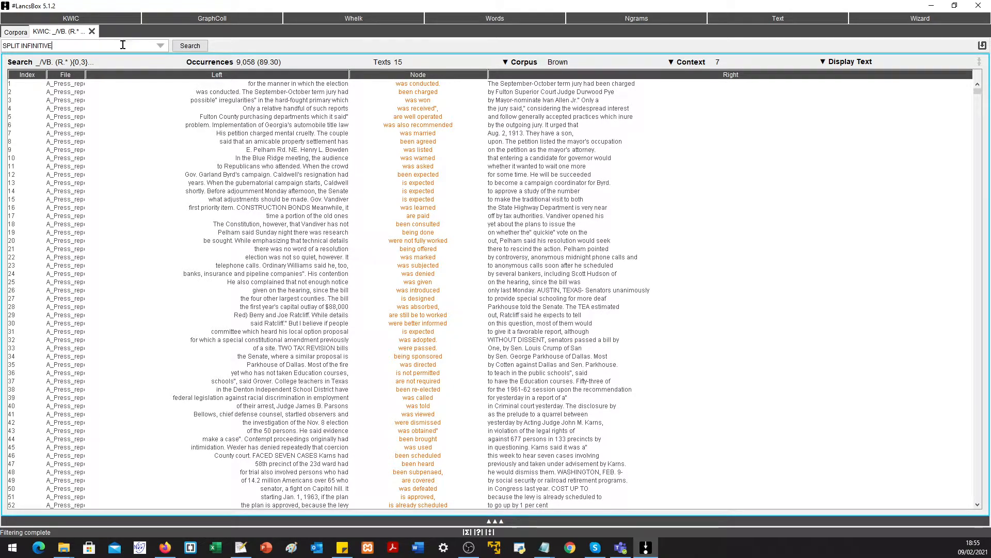
pyautogui.hotkey('ctrl', 'a')
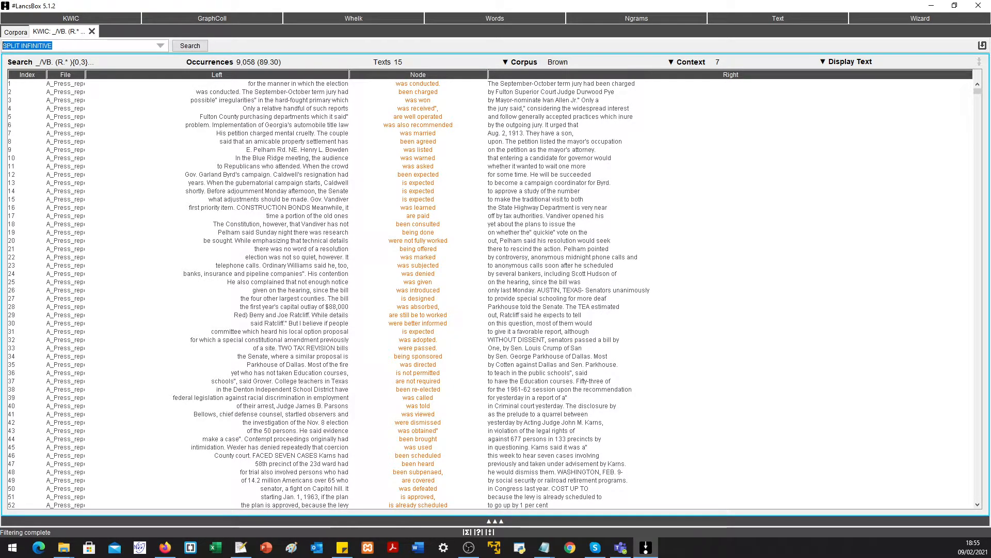
pyautogui.click(94, 46)
pyautogui.hotkey('ctrl', 'a')
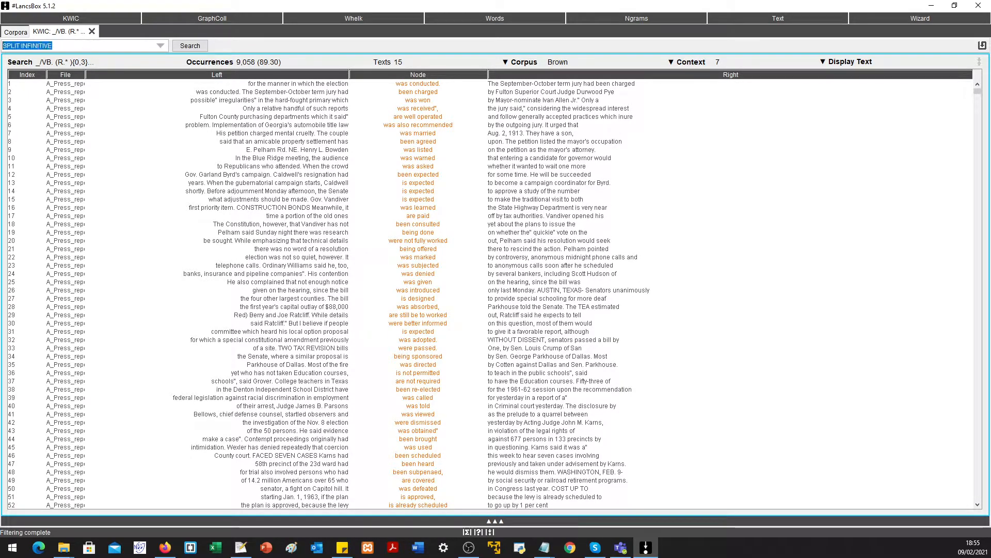
pyautogui.click(74, 46)
pyautogui.hotkey('ctrl', 'a')
pyautogui.click(201, 49)
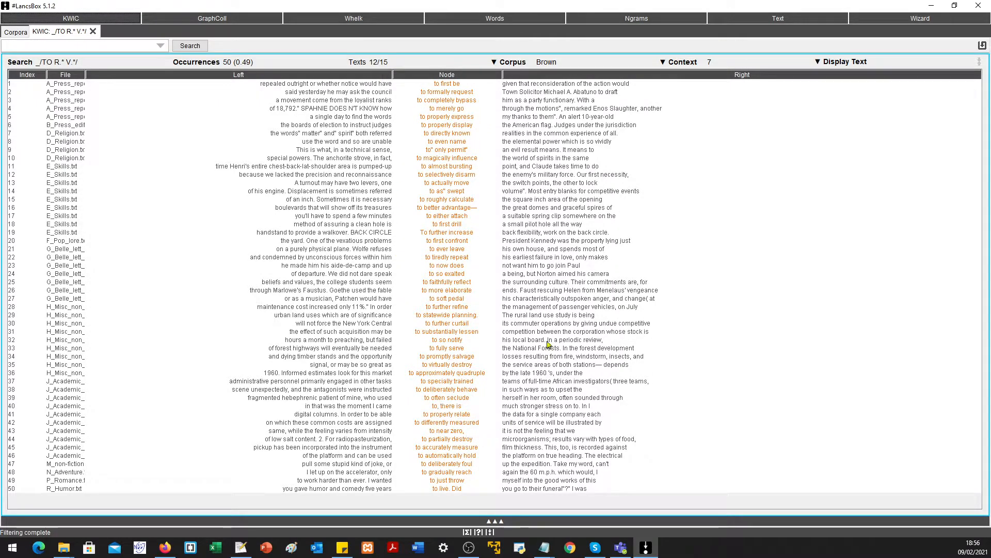
# Rerun the KWIC search for PASSIVE and narrow the left context column to make room for the node.
pyautogui.click(68, 47)
pyautogui.write('PASSI')
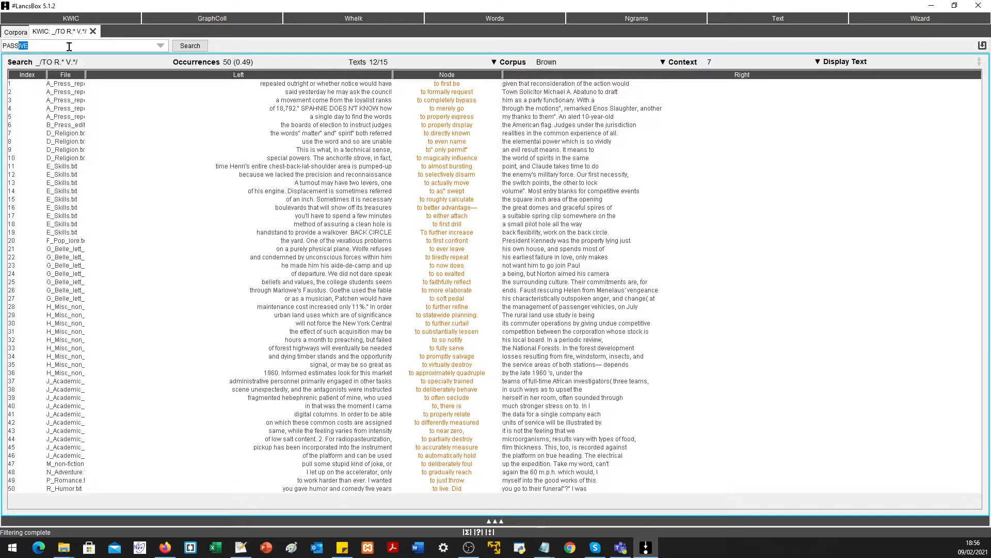
pyautogui.write('VE')
pyautogui.press('Return')
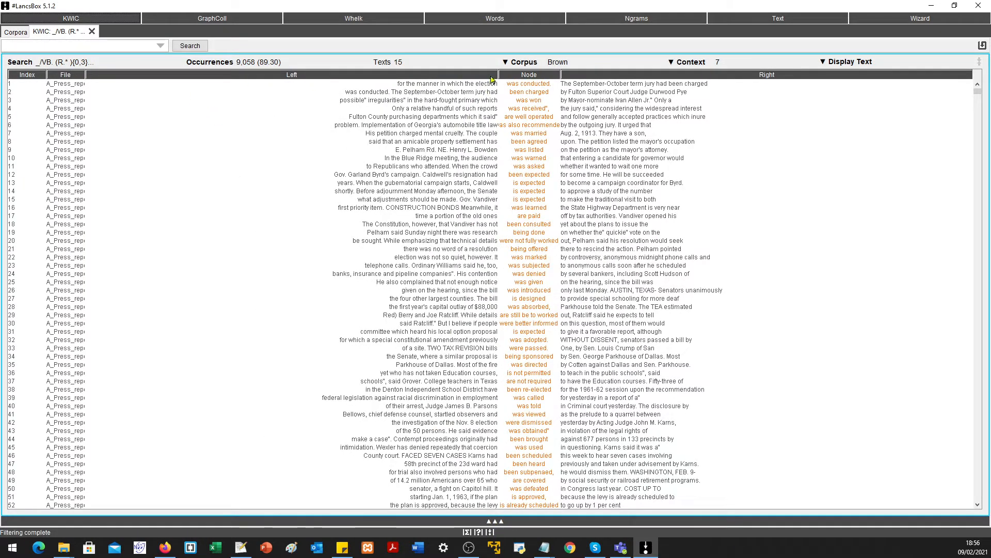
pyautogui.moveTo(497, 74); pyautogui.dragTo(344, 124)
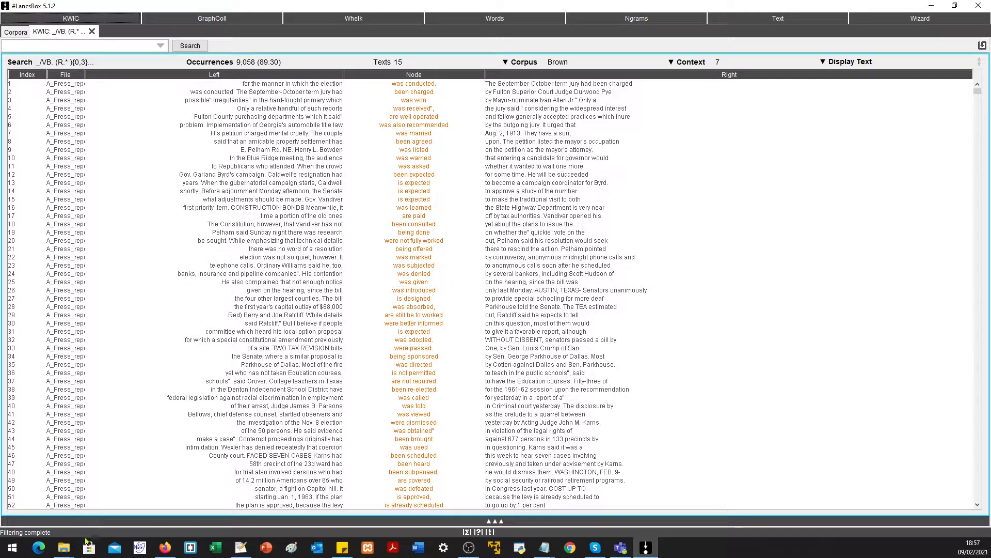
# In a new File Explorer window, browse to #LancsBox\resources\languages\English inside the user's profile folder on drive C.
pyautogui.moveTo(66, 550)
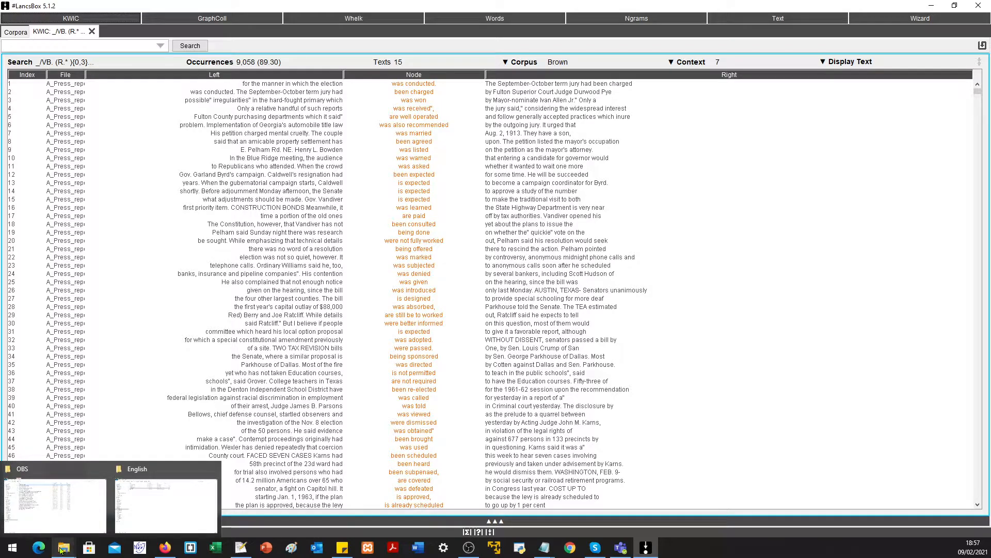
pyautogui.rightClick(61, 550)
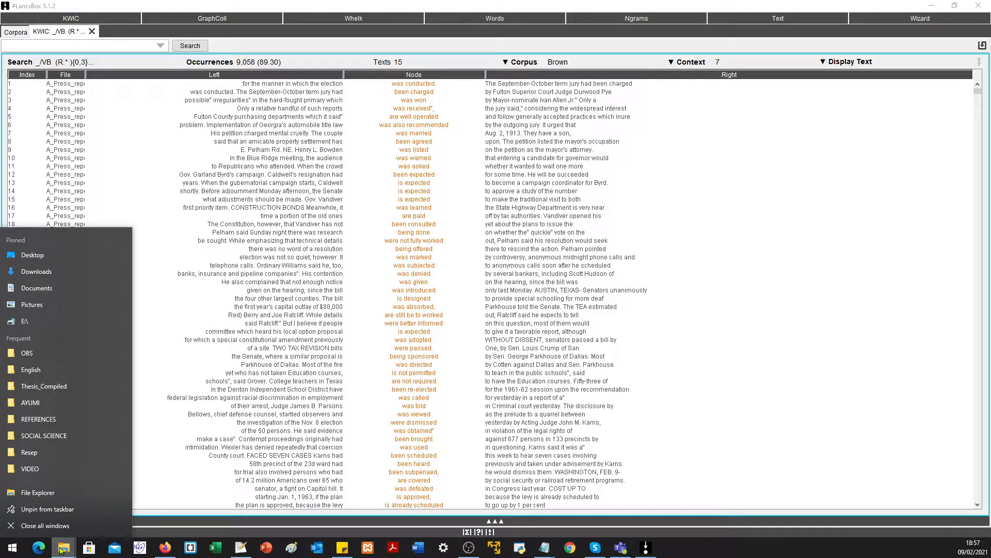
pyautogui.click(55, 494)
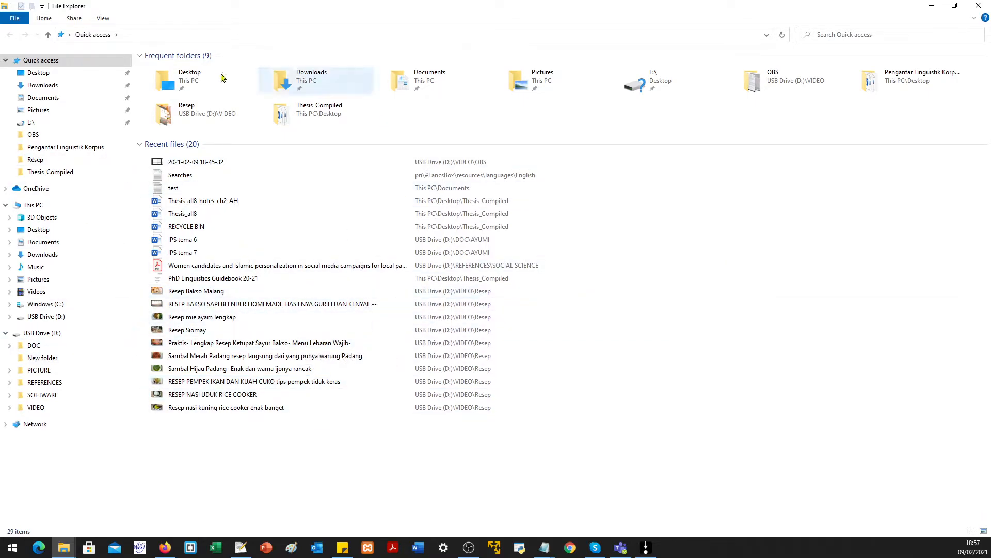
pyautogui.click(66, 307)
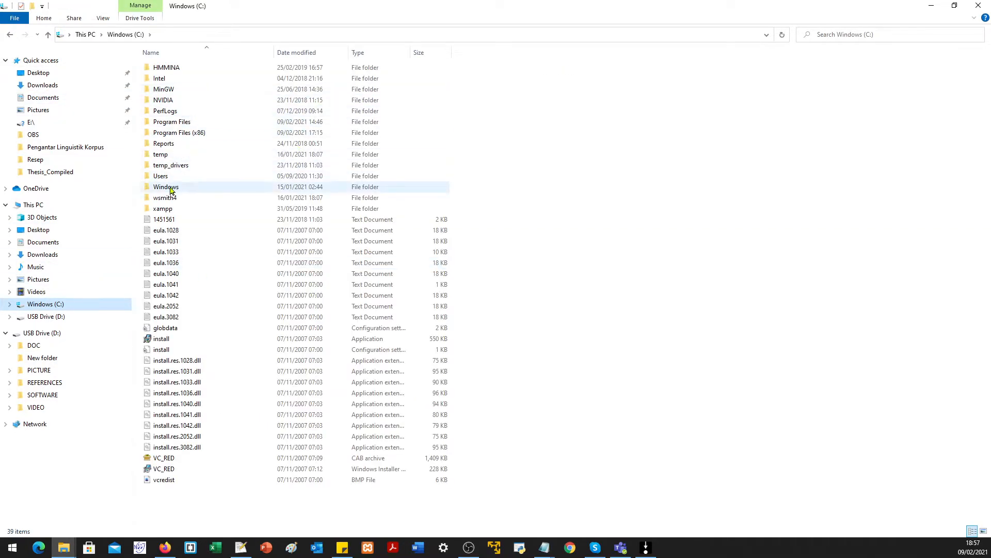
pyautogui.doubleClick(171, 181)
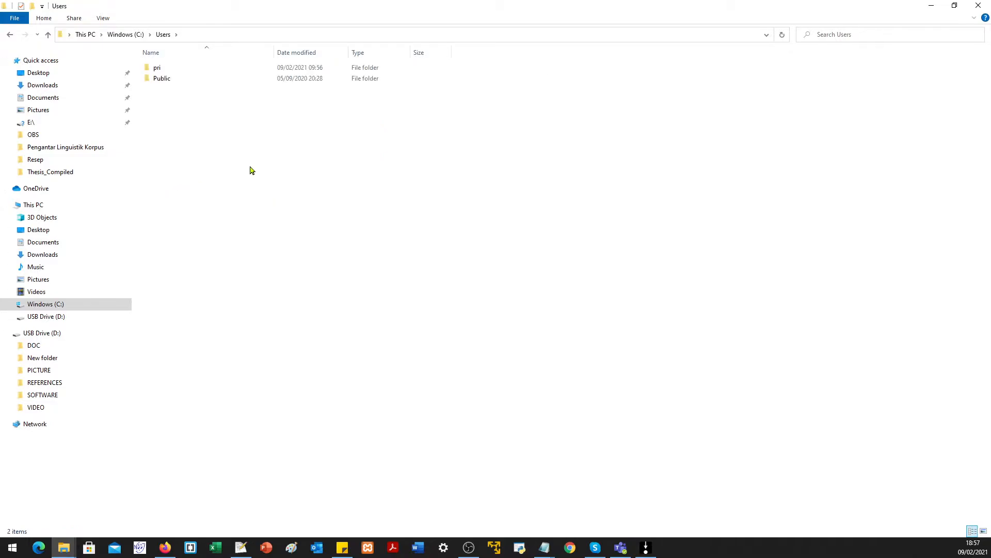
pyautogui.doubleClick(169, 69)
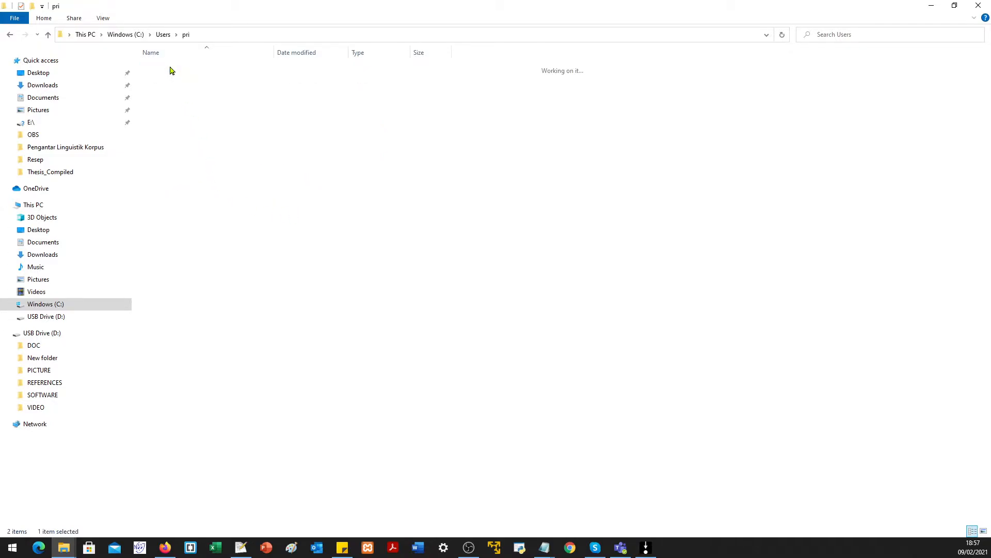
pyautogui.doubleClick(191, 73)
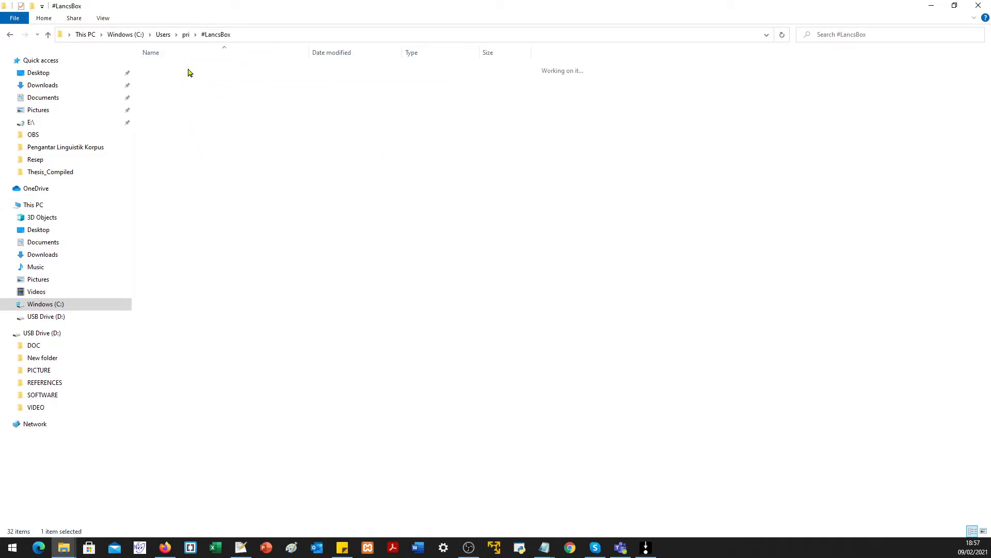
pyautogui.doubleClick(185, 90)
pyautogui.doubleClick(179, 125)
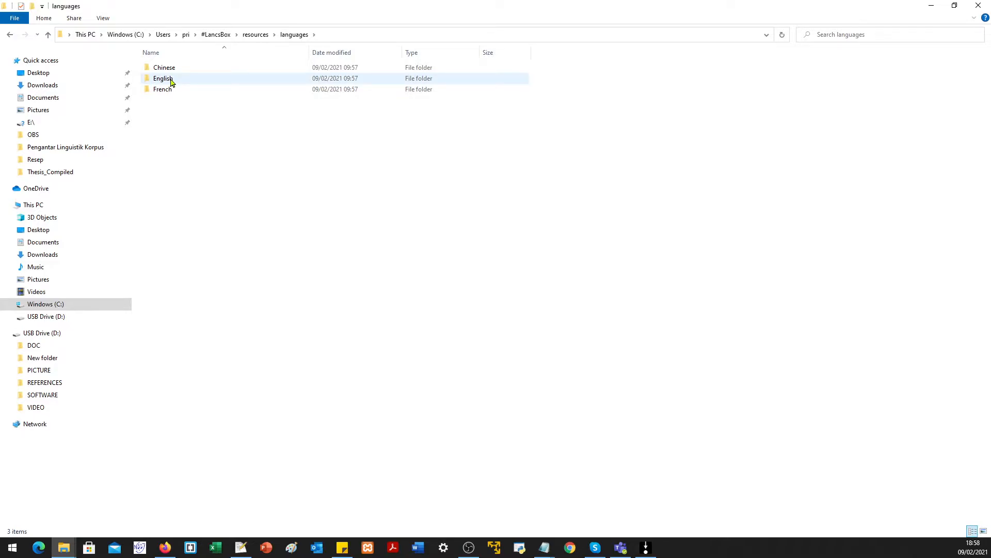
pyautogui.doubleClick(171, 81)
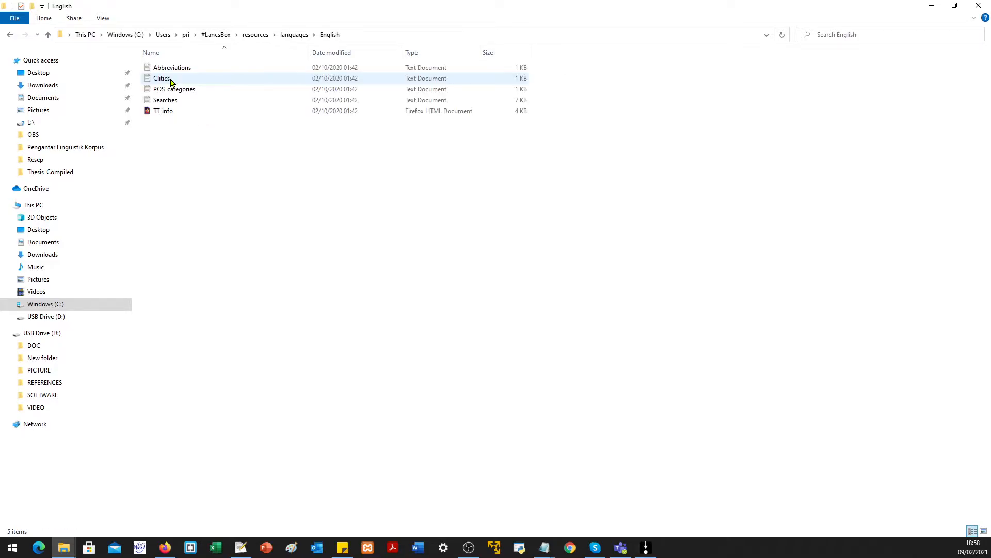
# Open the Searches text file from the English folder in Notepad and maximize its window.
pyautogui.click(174, 103)
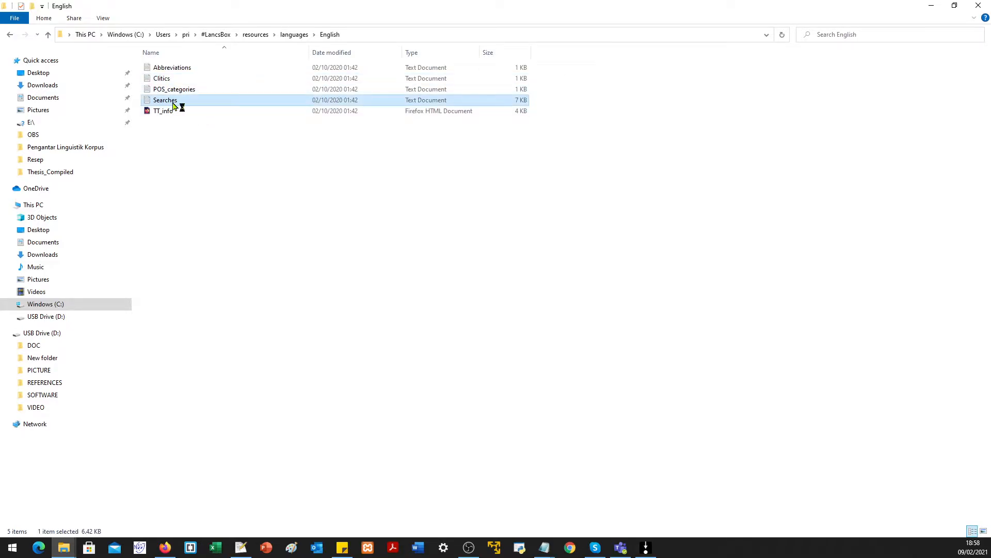
pyautogui.moveTo(184, 63); pyautogui.dragTo(291, 48)
pyautogui.doubleClick(498, 41)
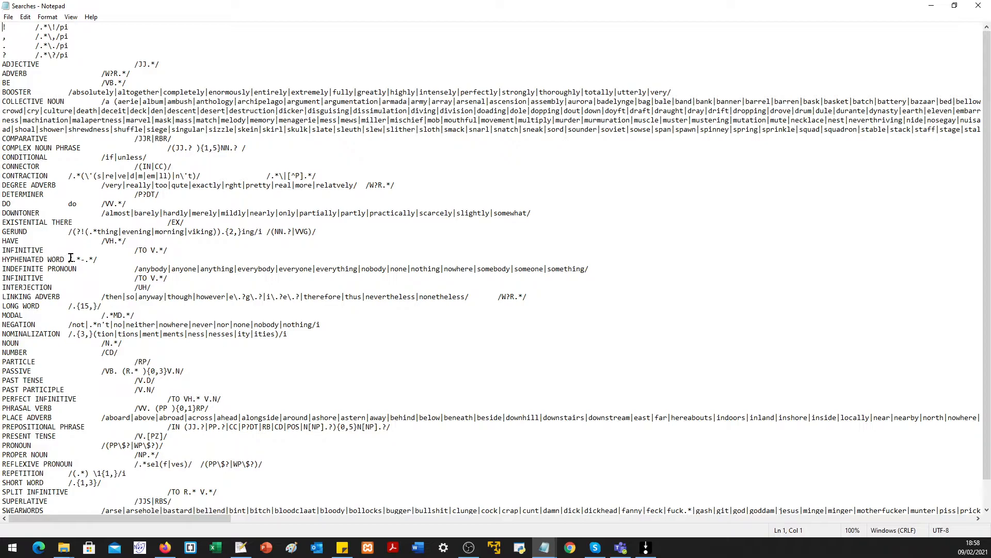
# Copy the term HYPHENATED WORD from the list of predefined searches and minimize the text file.
pyautogui.moveTo(66, 259); pyautogui.dragTo(2, 256)
pyautogui.hotkey('ctrl', 'c')
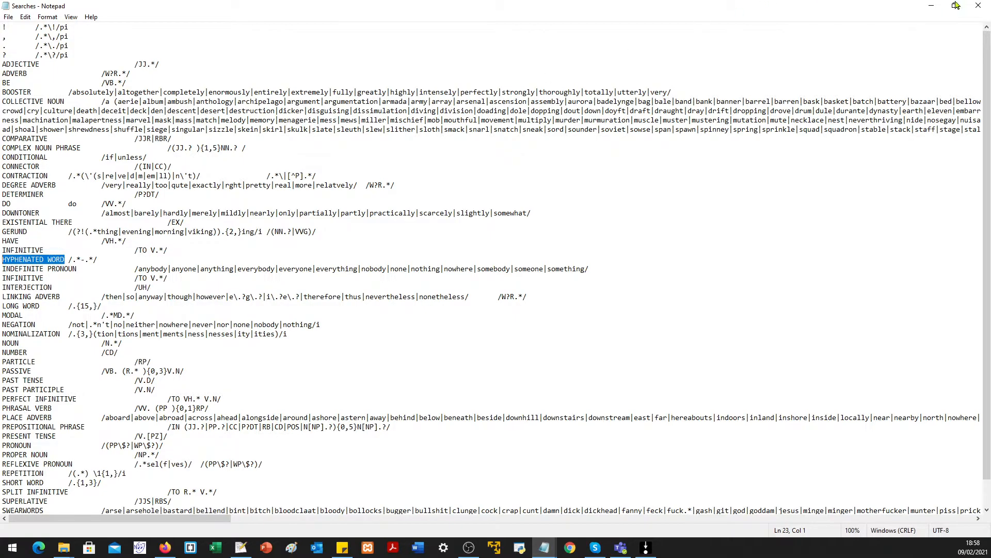
pyautogui.click(931, 5)
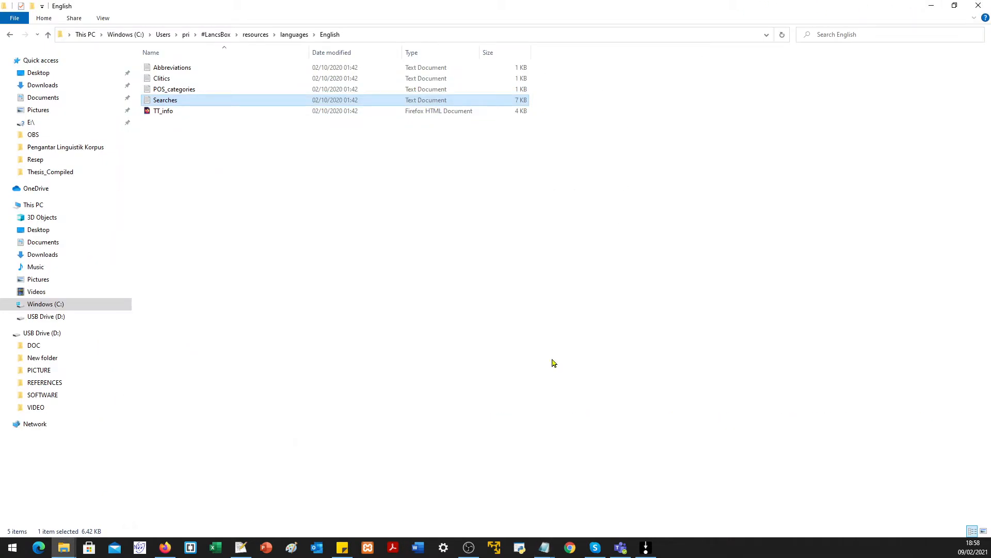
# Switch back to #LancsBox, run a KWIC search for the copied term HYPHENATED WORD, and widen the node column.
pyautogui.click(646, 547)
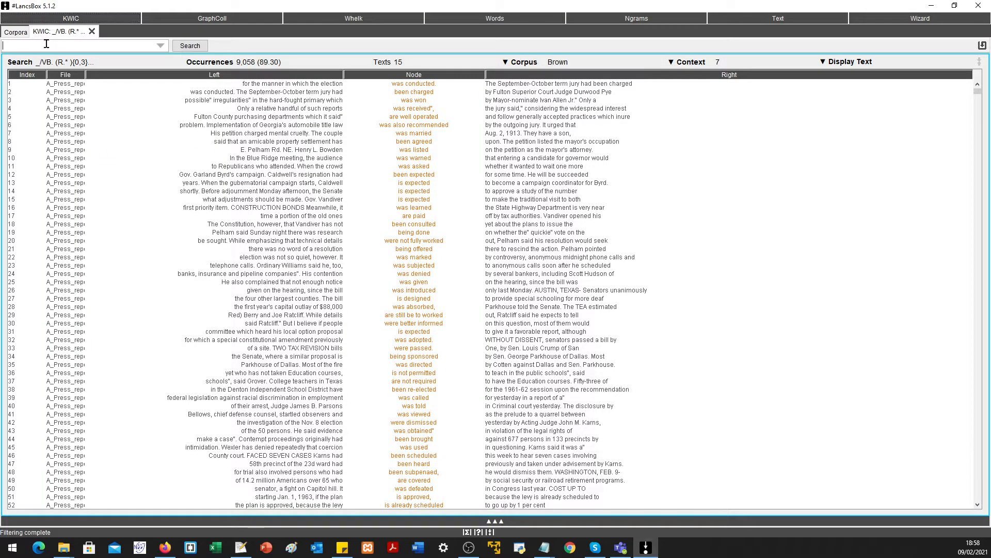
pyautogui.click(46, 46)
pyautogui.hotkey('ctrl', 'v')
pyautogui.click(199, 46)
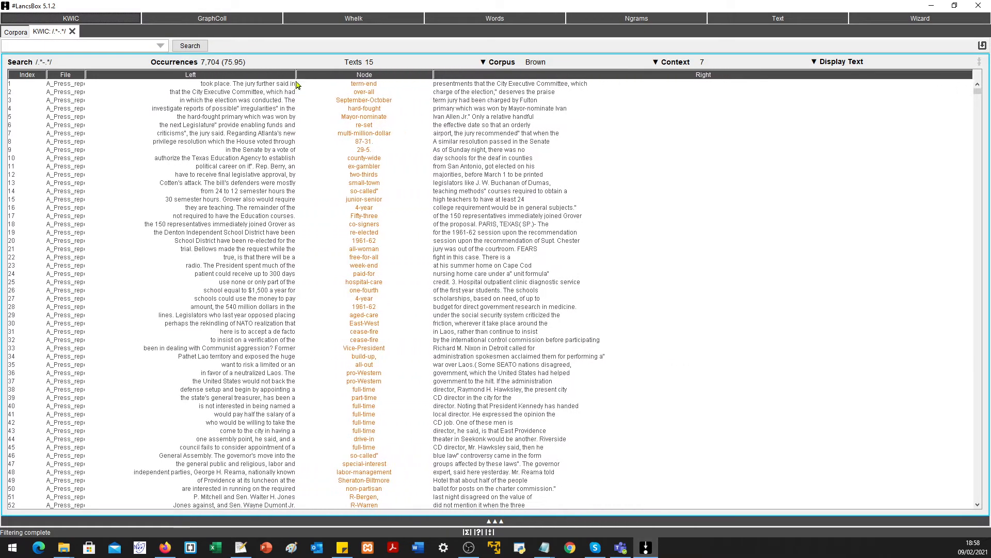
pyautogui.moveTo(434, 72); pyautogui.dragTo(458, 73)
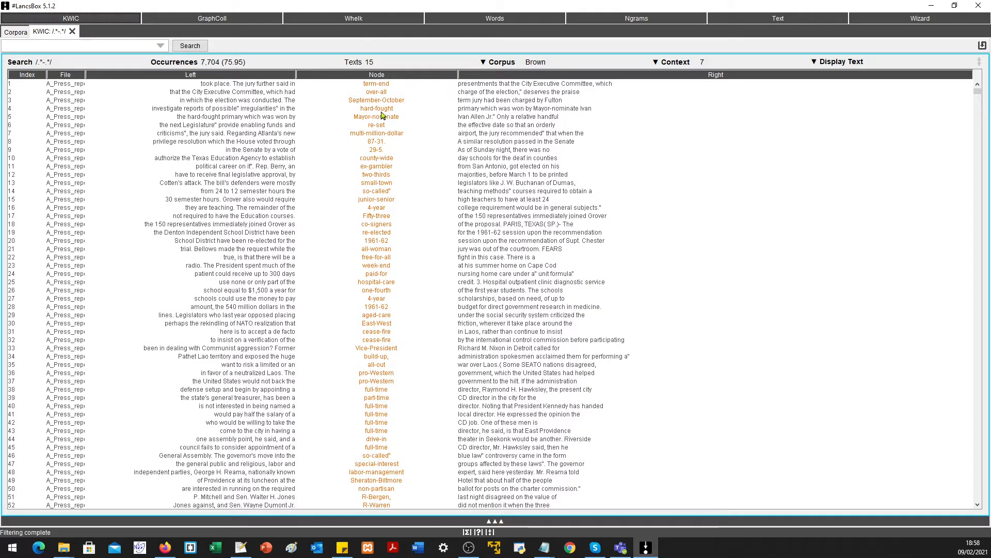